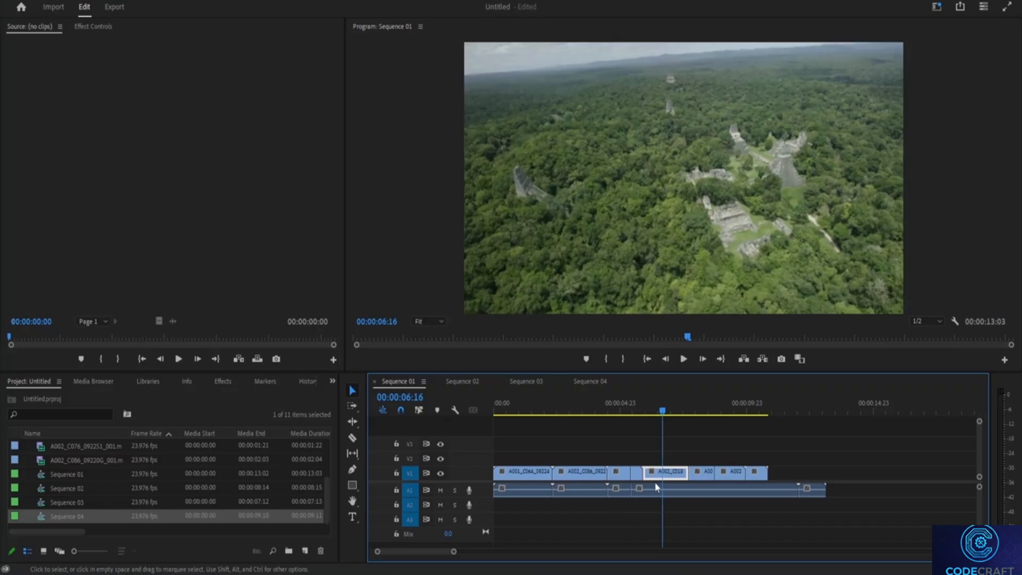
pyautogui.moveTo(733, 475)
pyautogui.mouseDown()
pyautogui.moveTo(769, 450)
pyautogui.moveTo(734, 474)
pyautogui.mouseUp()
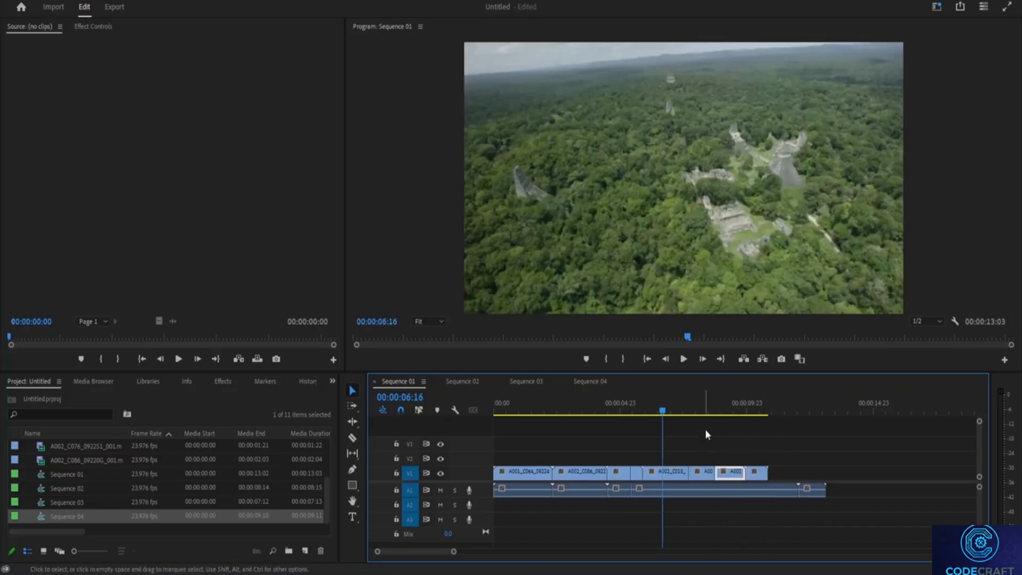
pyautogui.click(791, 463)
# Play Sequence 01 to find a cut point, and razor the short V1 clip following A002_C018 at about 00:00:08:08
pyautogui.press('c')
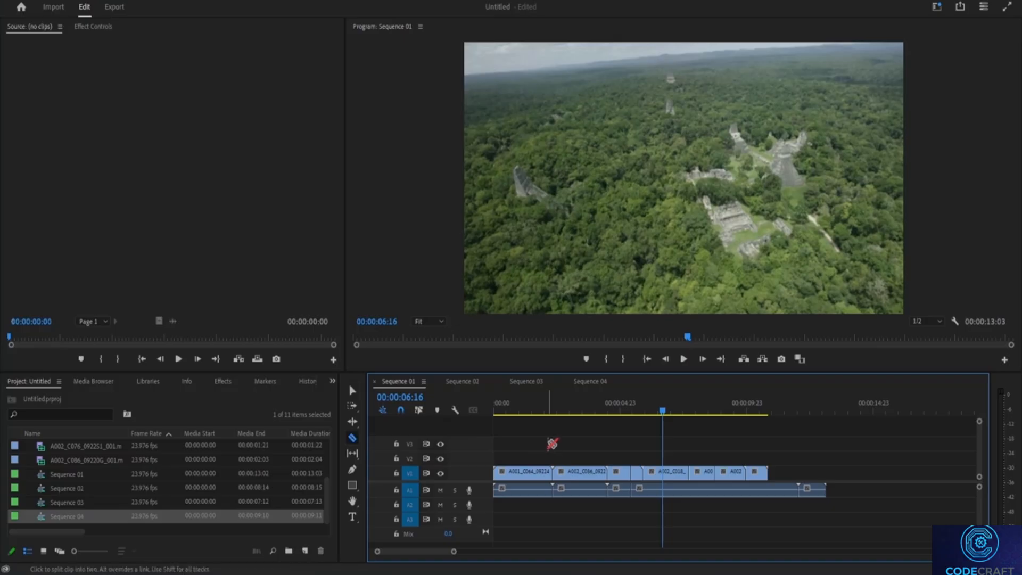
pyautogui.click(352, 438)
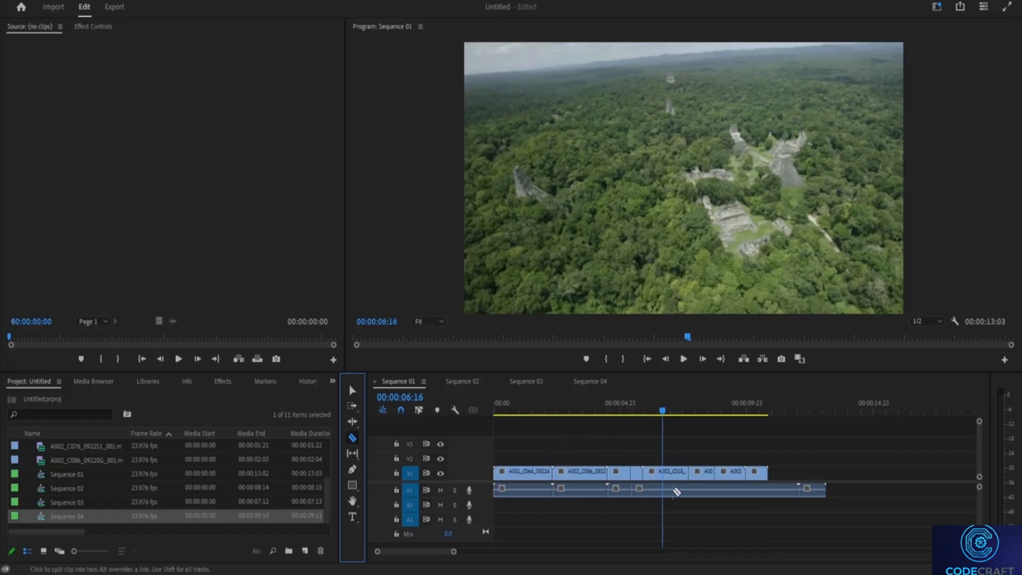
pyautogui.press('space')
pyautogui.press('space')
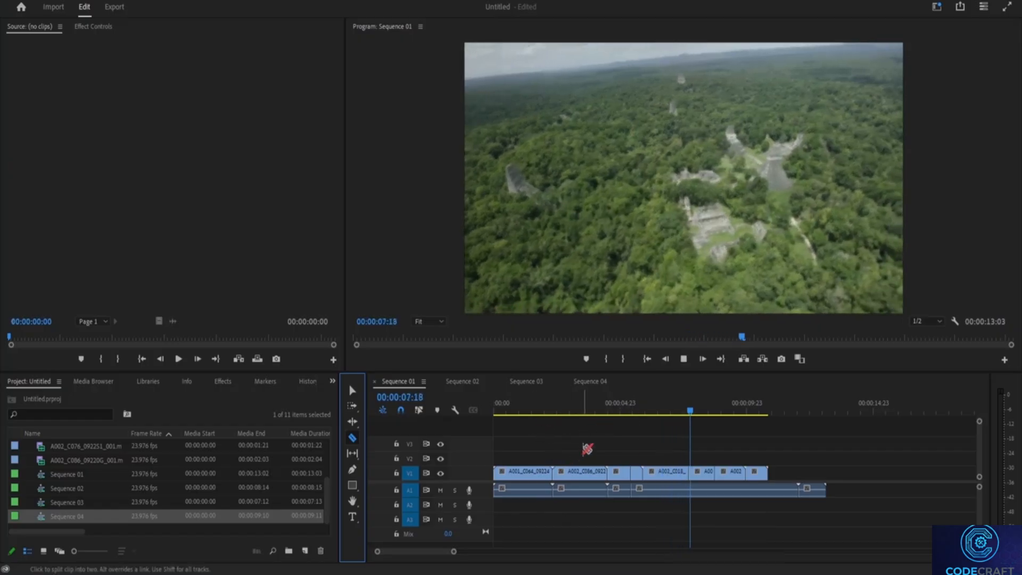
pyautogui.press('space')
pyautogui.press('space')
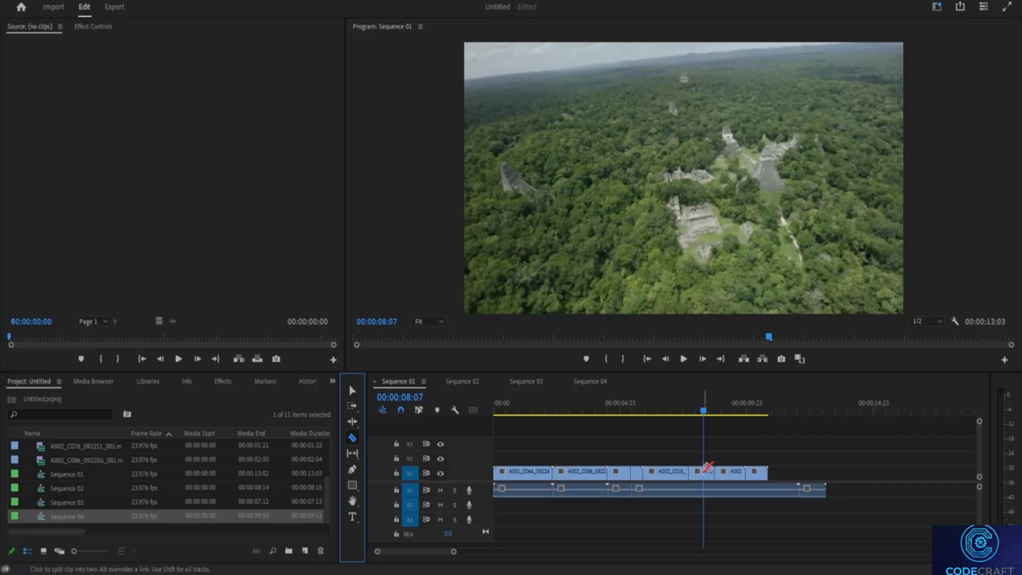
pyautogui.press('space')
pyautogui.press('space')
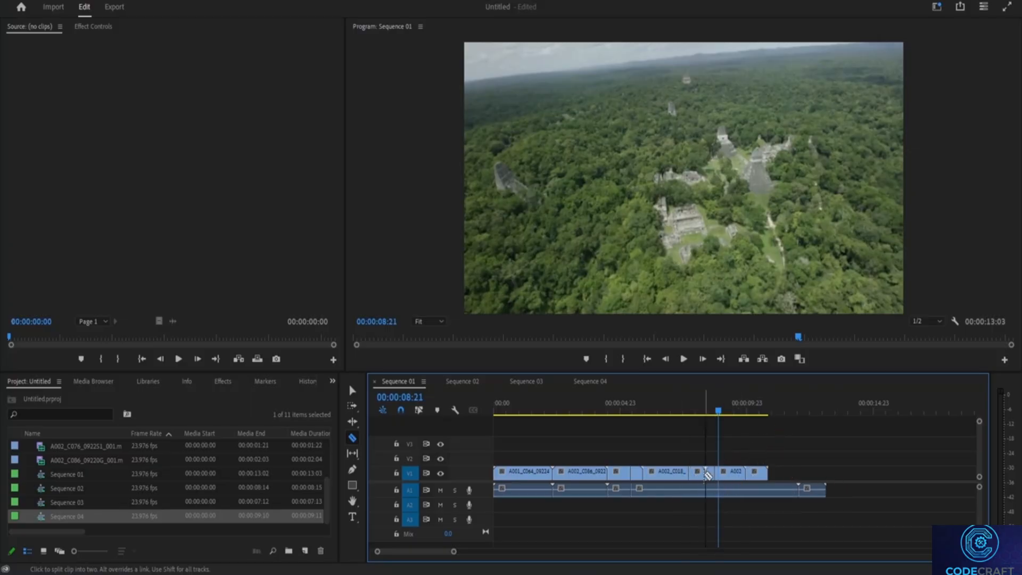
pyautogui.moveTo(718, 415); pyautogui.dragTo(700, 412)
pyautogui.press('space')
pyautogui.press('space')
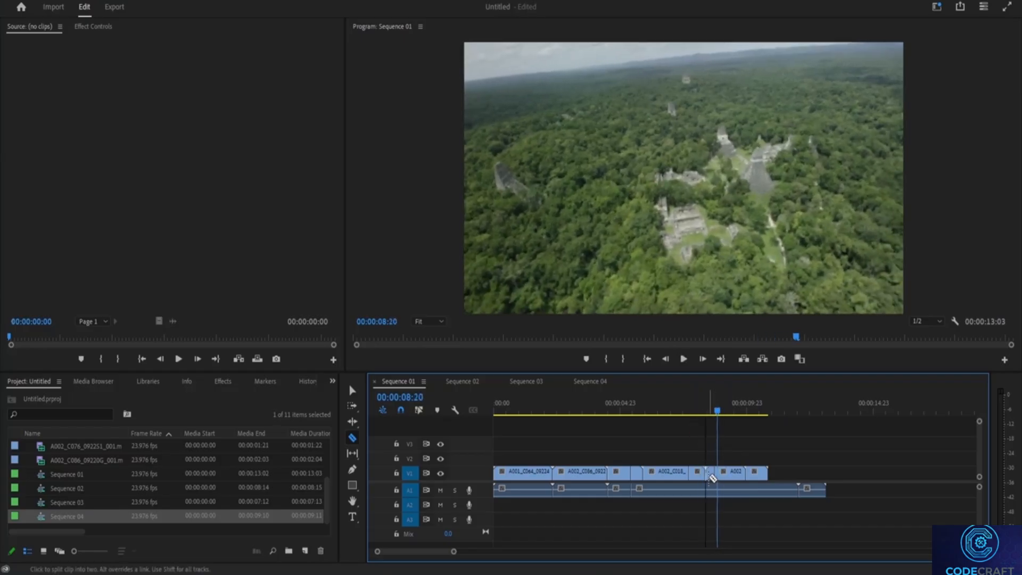
# Cut the short leftover piece between the new split and the next clip out of V1
pyautogui.click(352, 392)
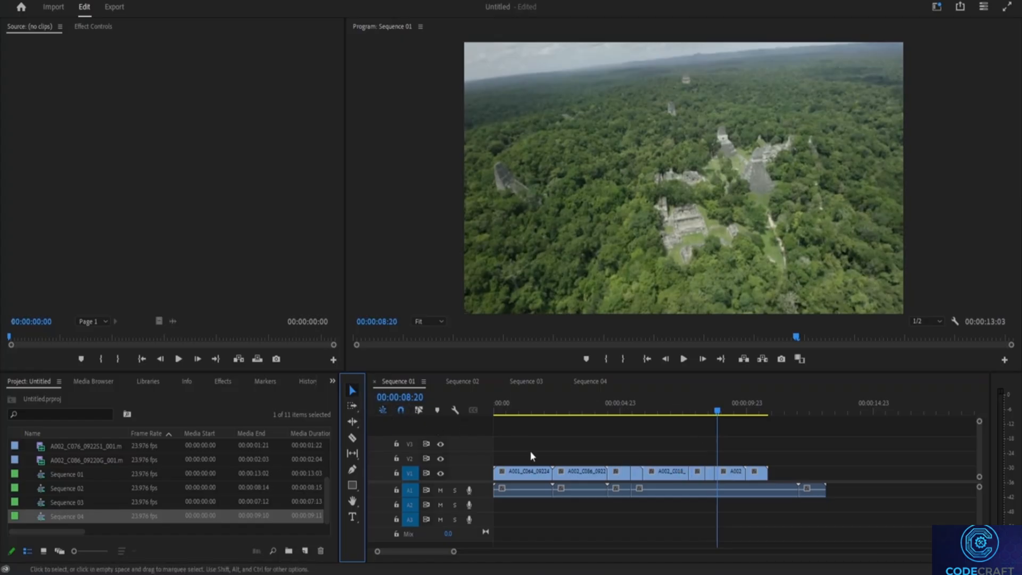
pyautogui.click(711, 477)
pyautogui.rightClick(710, 473)
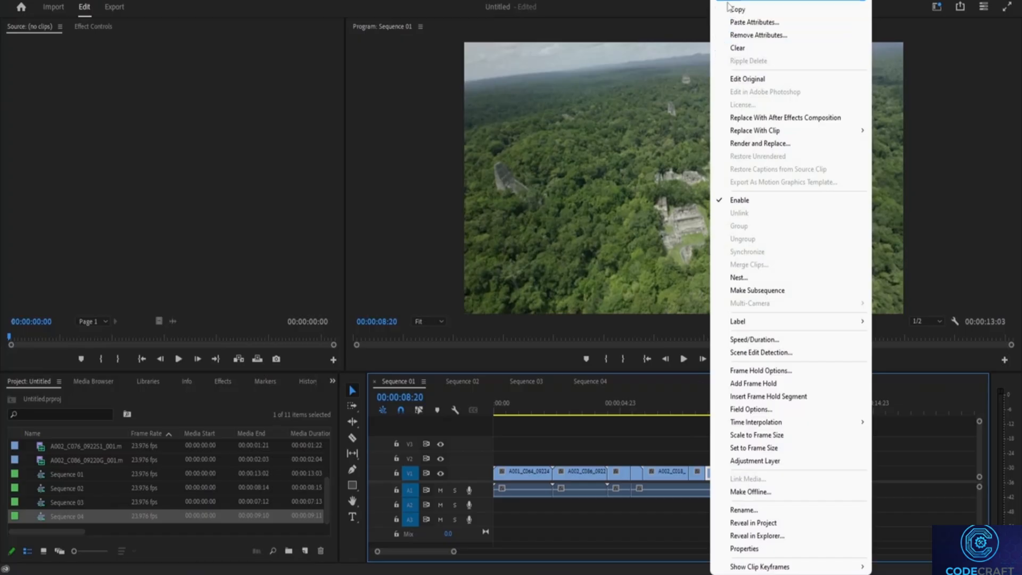
pyautogui.click(728, 3)
pyautogui.write('-')
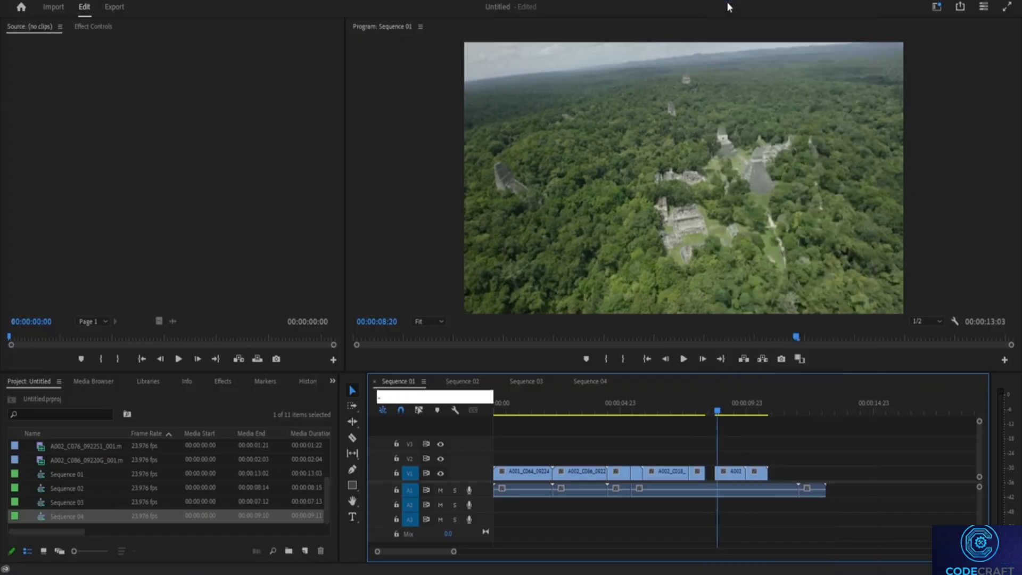
# Try to ripple delete the gap left on V1
pyautogui.click(709, 473)
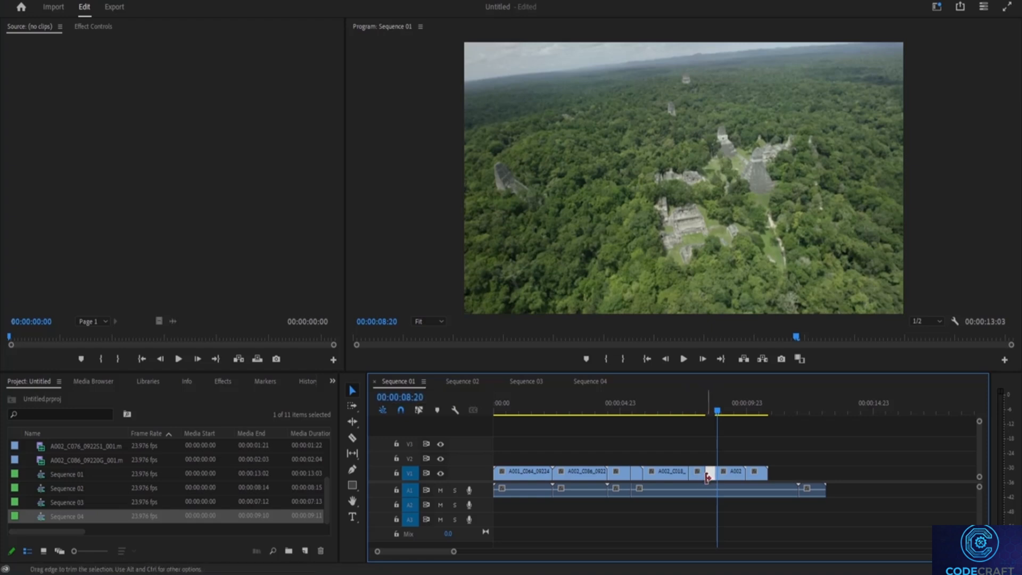
pyautogui.rightClick(710, 477)
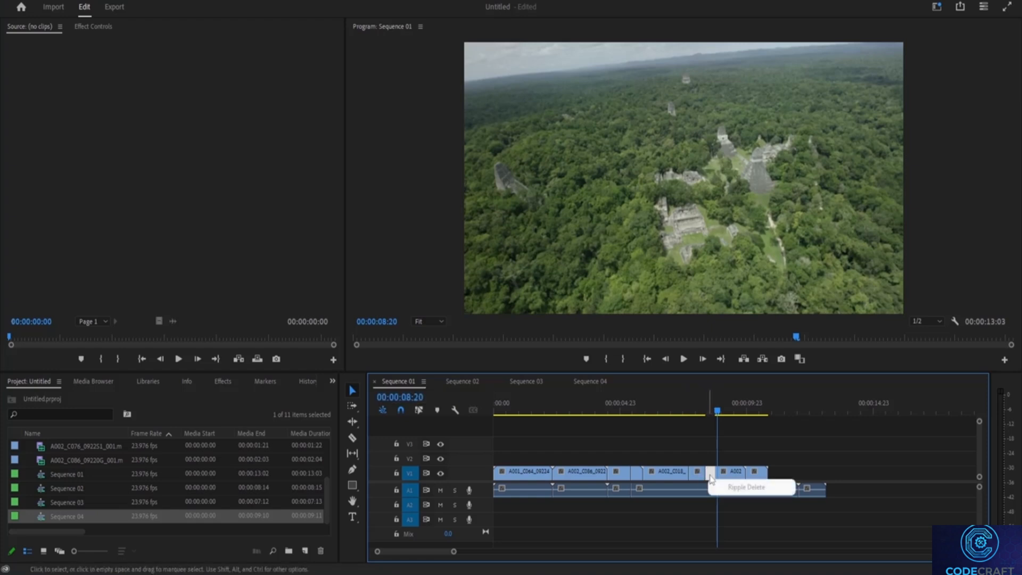
pyautogui.click(718, 491)
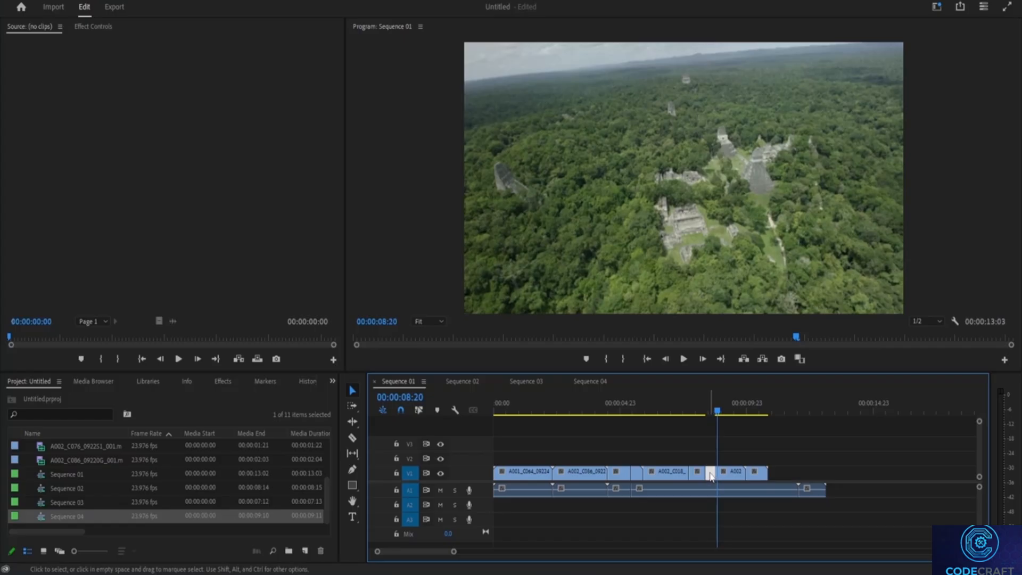
# Shift the last two V1 clips earlier so they close the gap at about 00:00:08:08
pyautogui.click(701, 471)
pyautogui.click(701, 458)
pyautogui.moveTo(716, 411); pyautogui.dragTo(706, 411)
pyautogui.moveTo(724, 475)
pyautogui.mouseDown()
pyautogui.moveTo(715, 475)
pyautogui.moveTo(745, 474)
pyautogui.mouseUp()
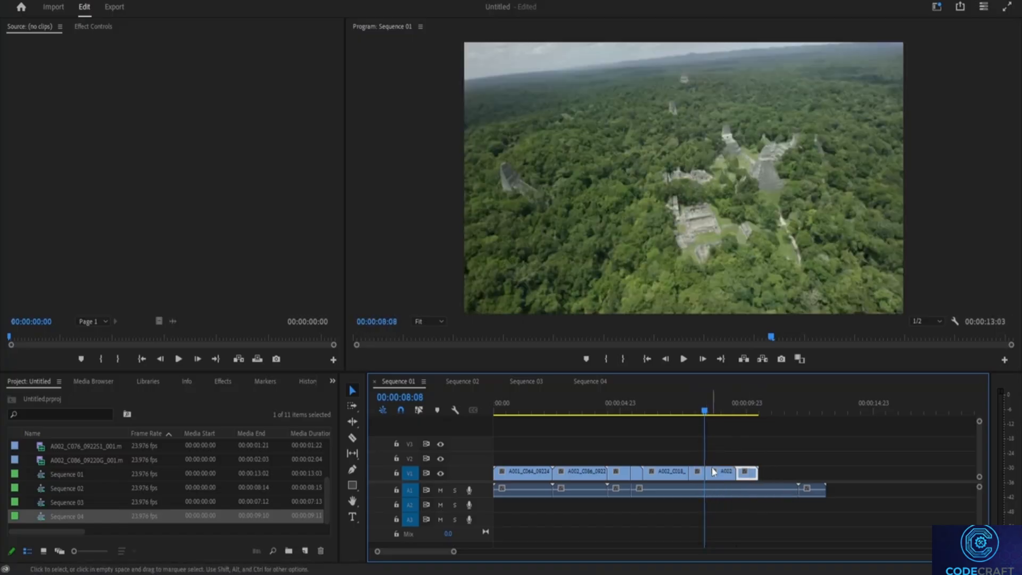
# Split the A1 audio at the end of the last video clip and cut out the audio segment directly following the split
pyautogui.click(352, 438)
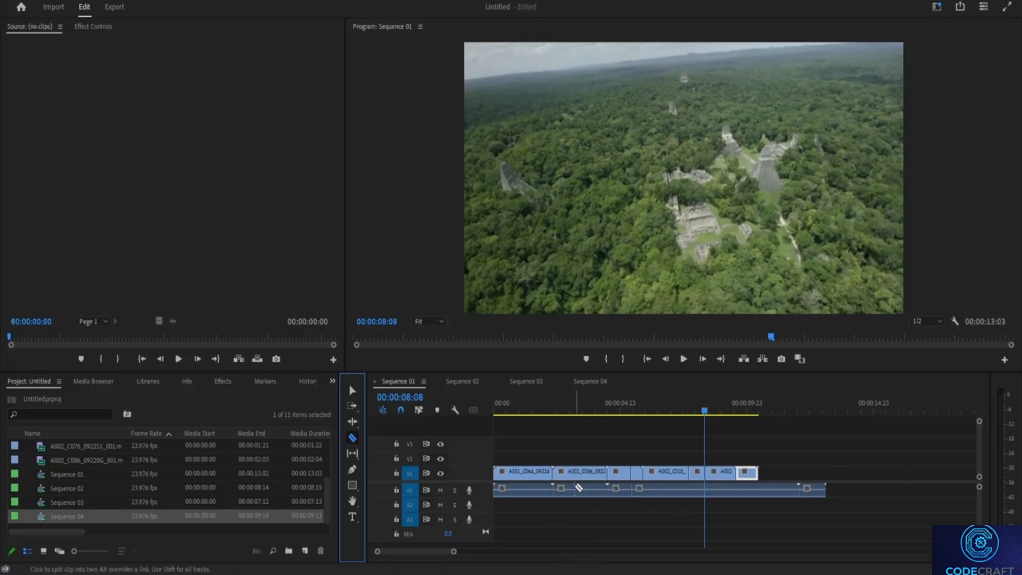
pyautogui.click(761, 485)
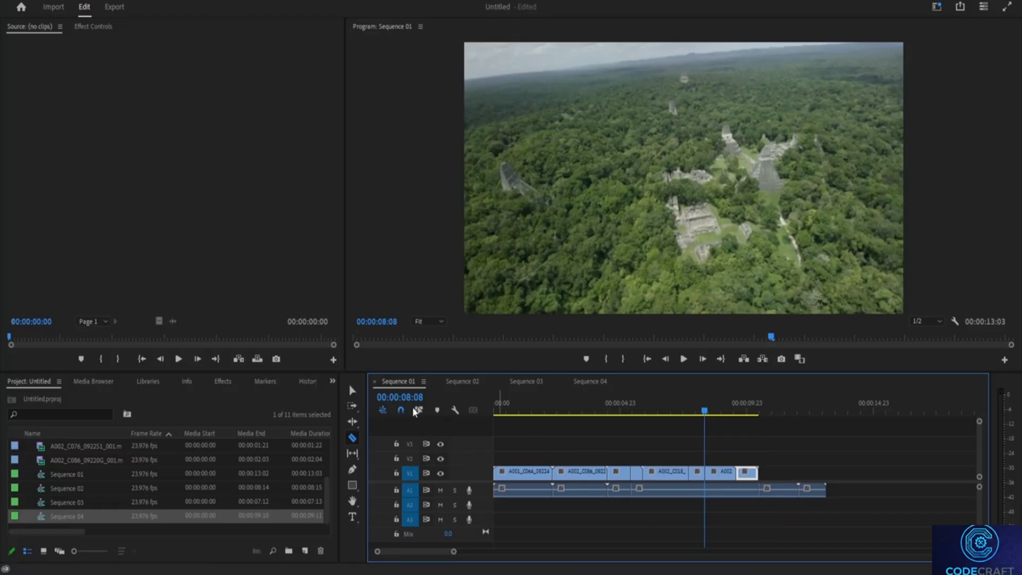
pyautogui.click(355, 391)
pyautogui.click(779, 491)
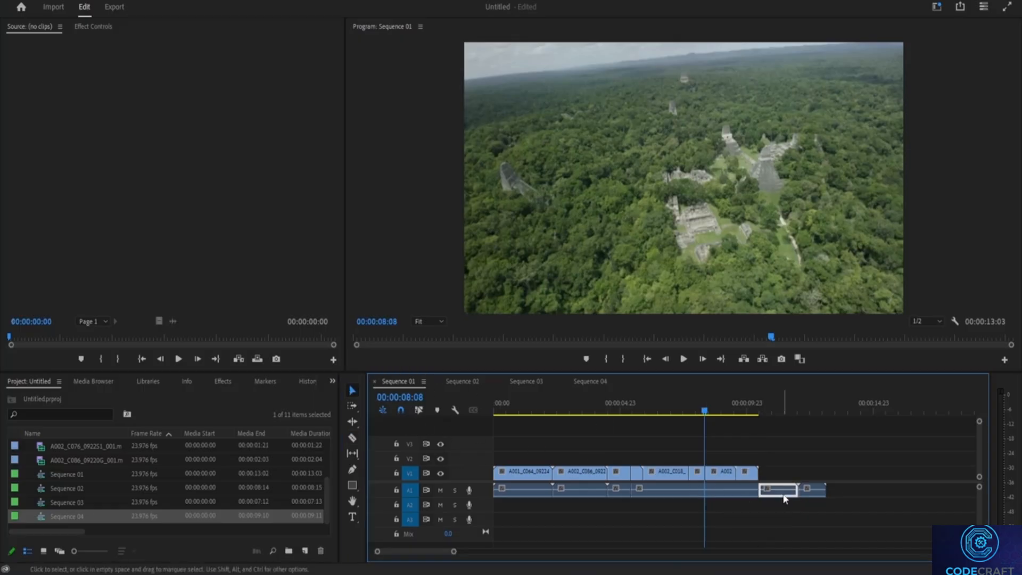
pyautogui.rightClick(786, 496)
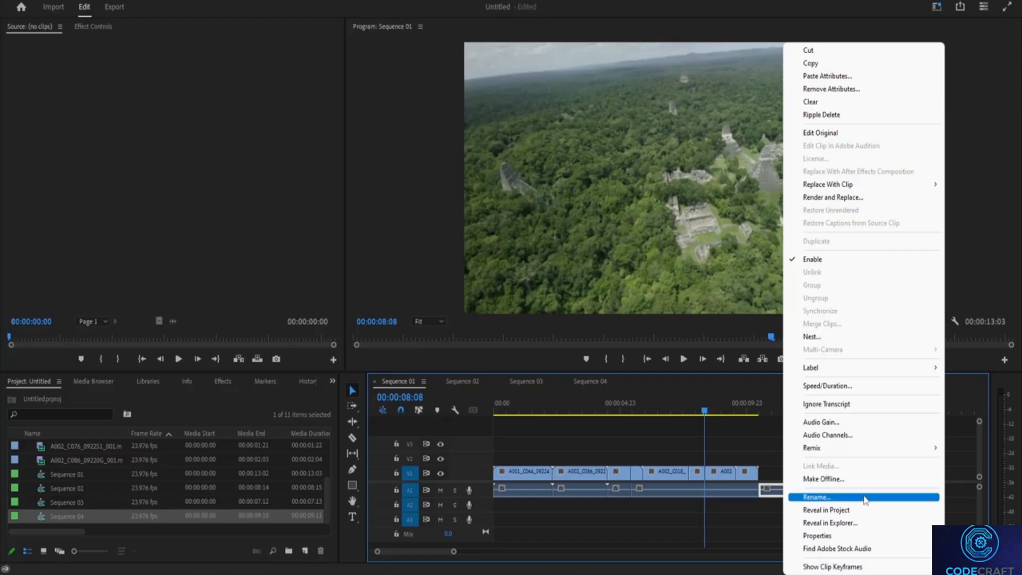
pyautogui.click(808, 51)
# Ripple delete the gap on A1 so the remaining audio moves up to the split
pyautogui.click(777, 492)
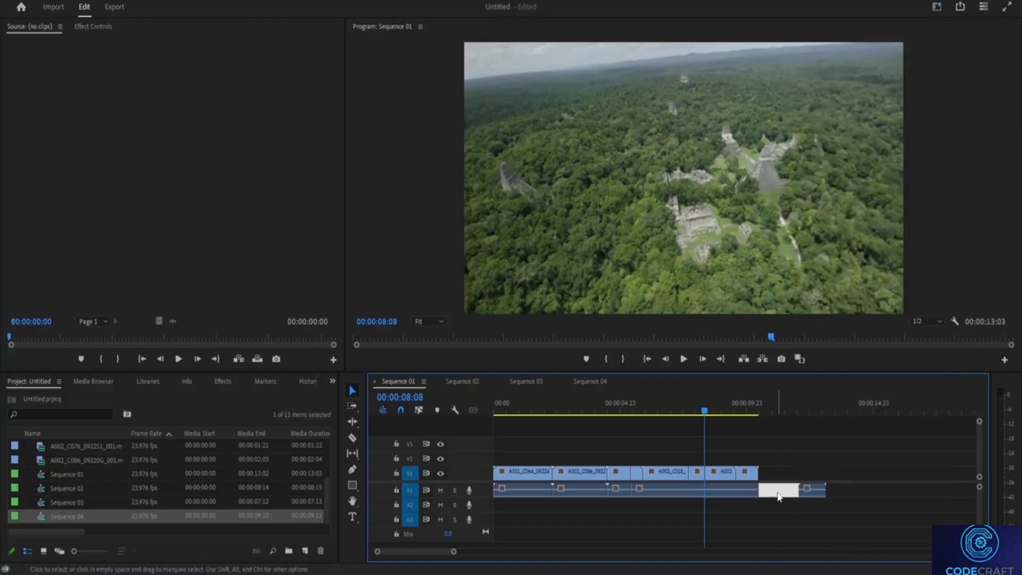
pyautogui.rightClick(778, 496)
pyautogui.click(777, 490)
pyautogui.rightClick(778, 490)
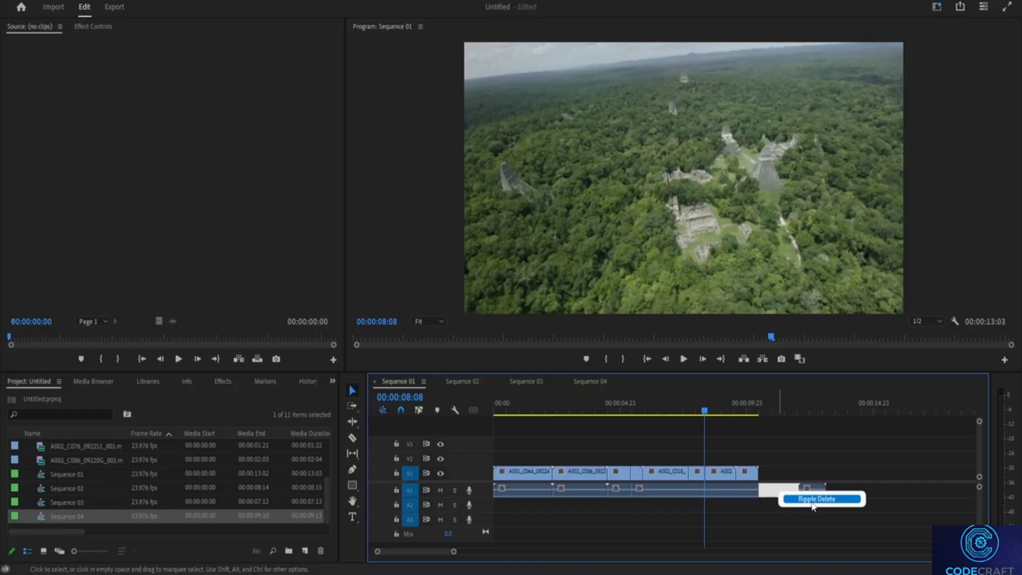
pyautogui.click(810, 500)
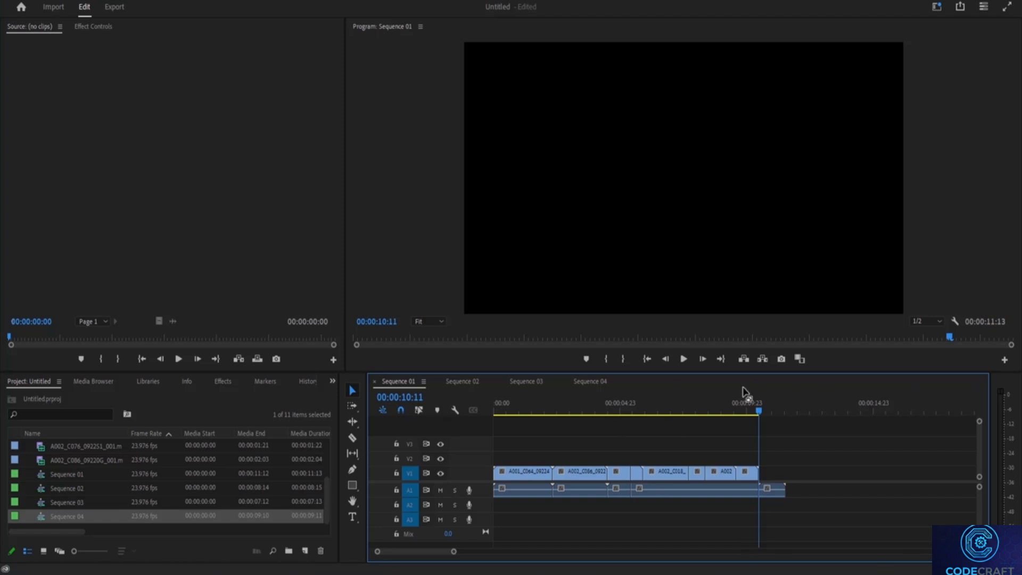
pyautogui.rightClick(770, 489)
pyautogui.click(837, 477)
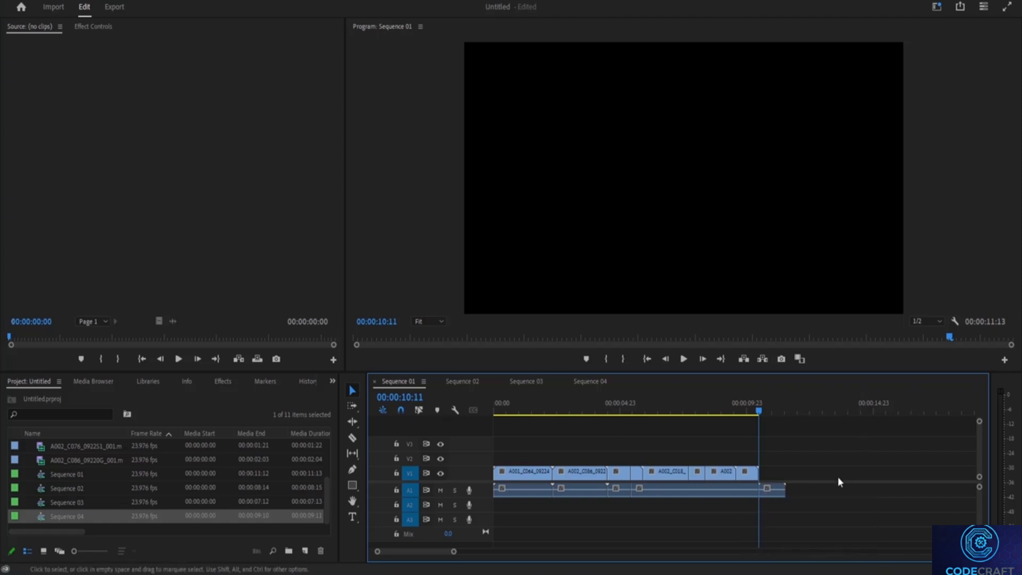
pyautogui.click(651, 496)
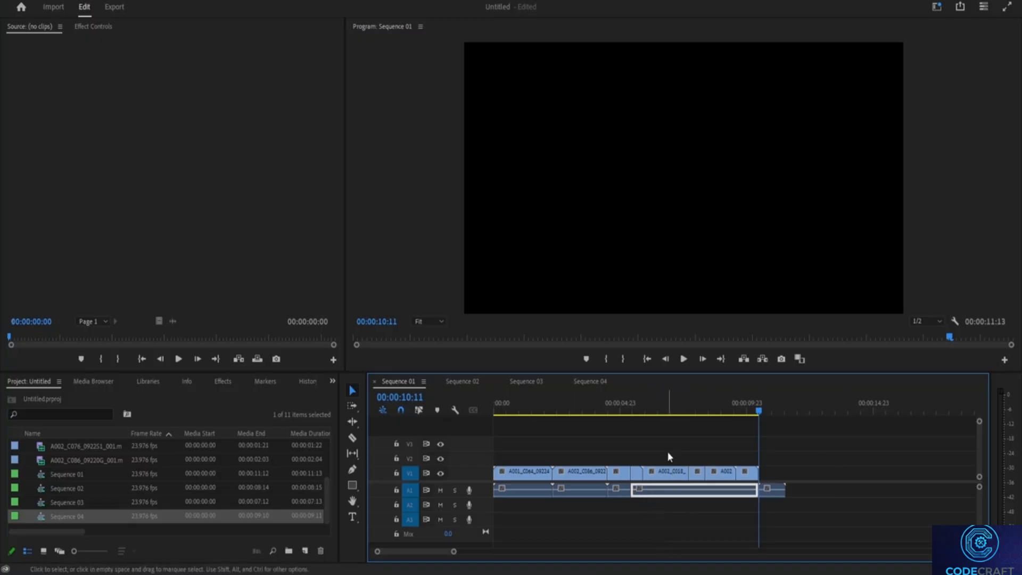
pyautogui.click(675, 472)
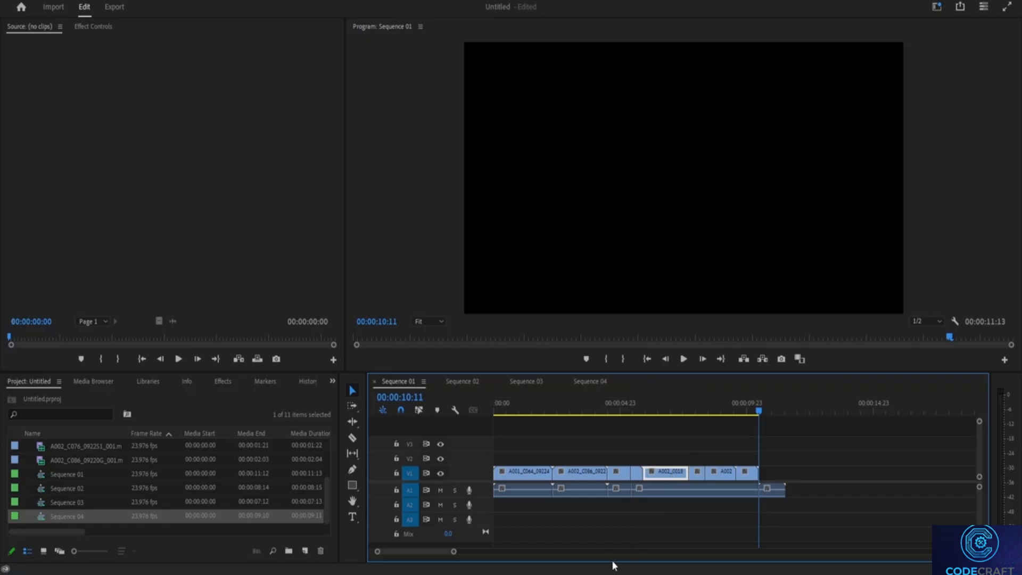
pyautogui.click(846, 476)
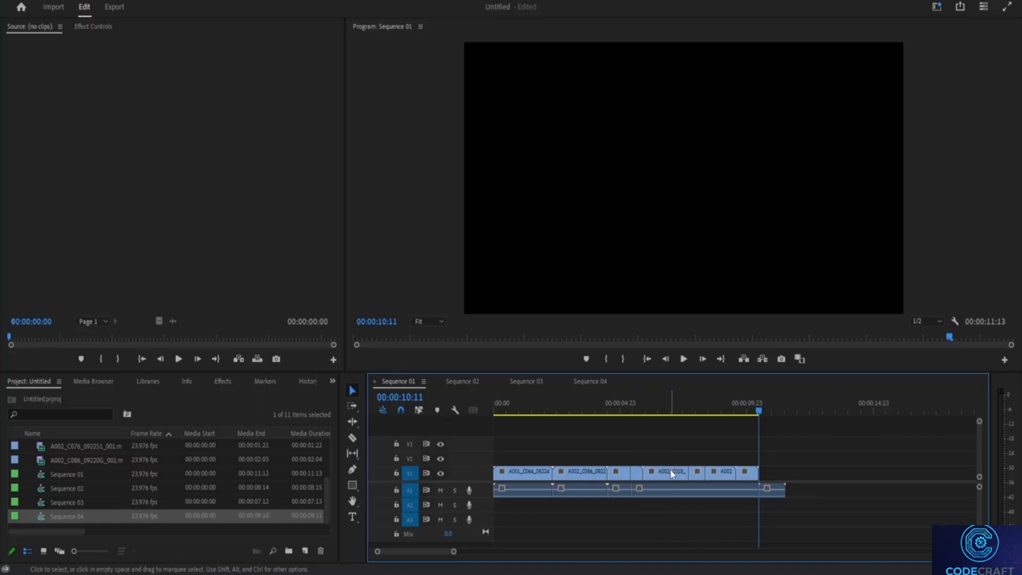
# Razor the A002_C086 and A002_C018 clips near their middles on V1, splitting the A1 audio at the same points, and return to the Selection tool
pyautogui.click(352, 437)
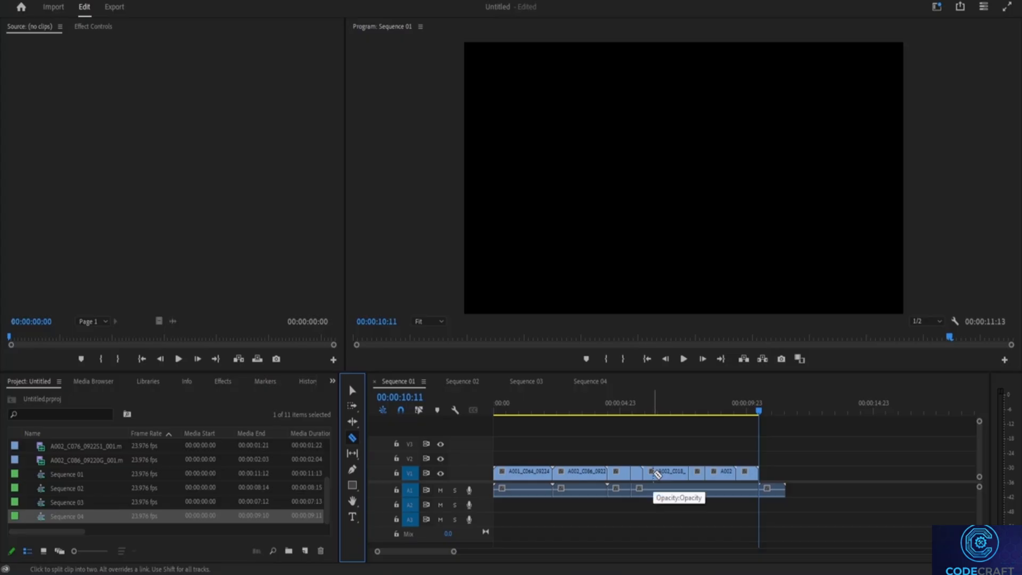
pyautogui.click(581, 472)
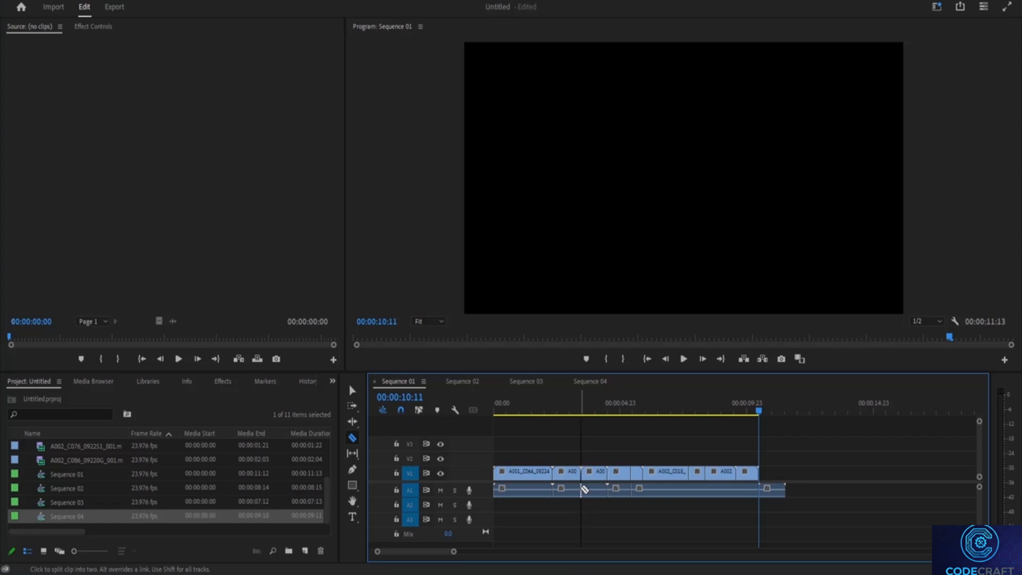
pyautogui.click(582, 488)
pyautogui.click(666, 472)
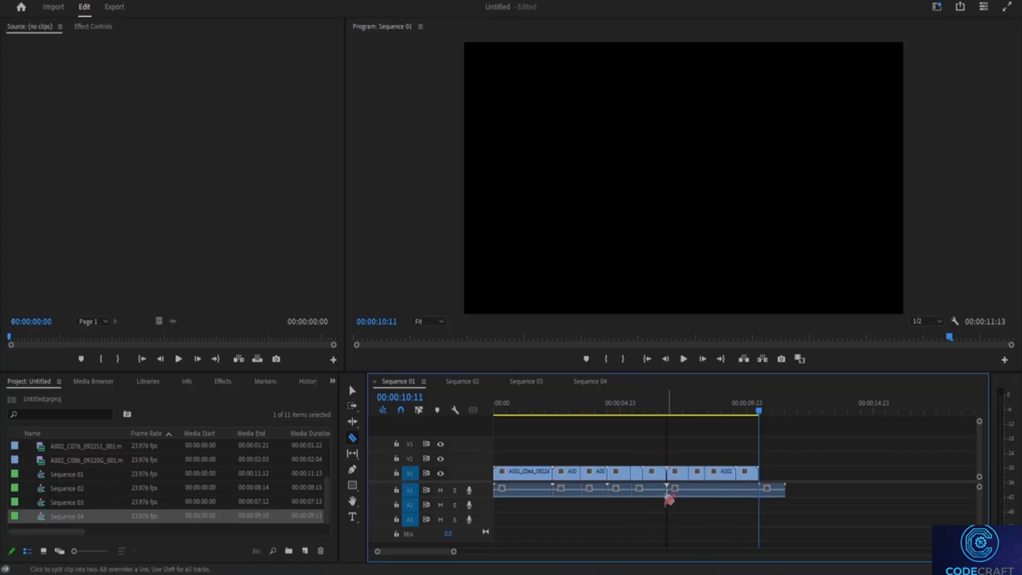
pyautogui.click(353, 392)
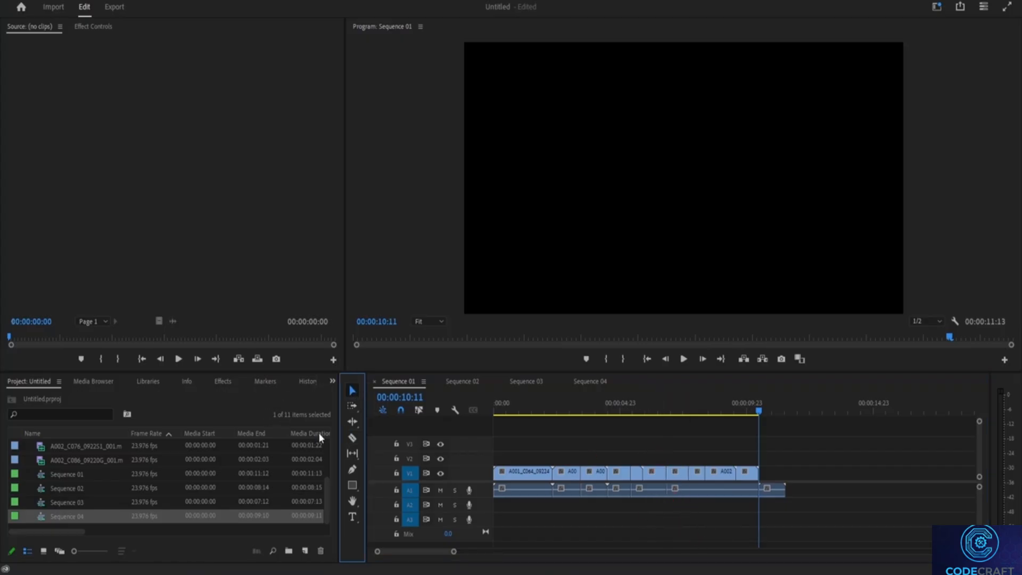
pyautogui.moveTo(679, 481)
pyautogui.mouseDown()
pyautogui.moveTo(680, 452)
pyautogui.moveTo(700, 451)
pyautogui.moveTo(691, 450)
pyautogui.moveTo(683, 498)
pyautogui.moveTo(693, 515)
pyautogui.moveTo(689, 494)
pyautogui.mouseUp()
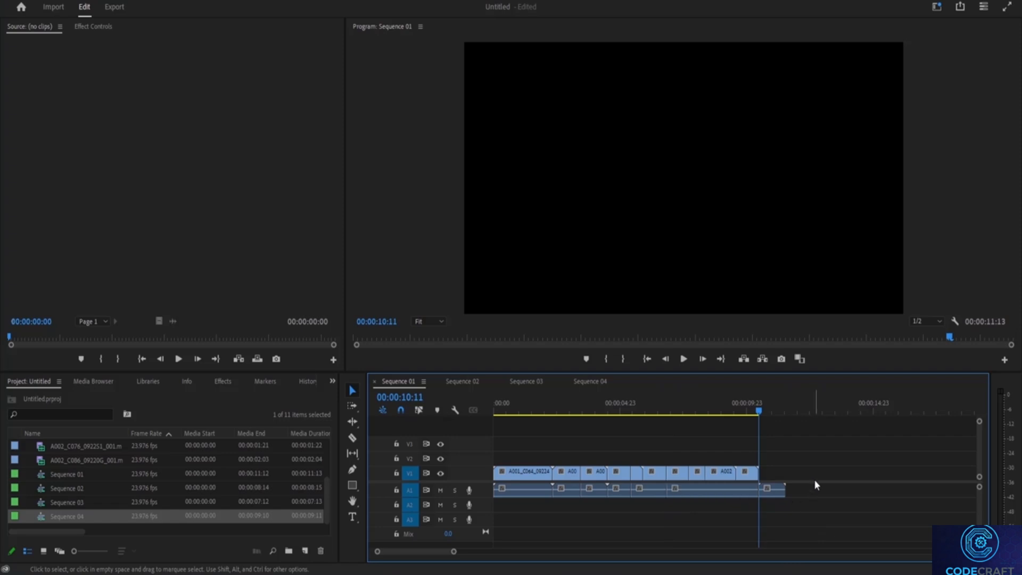